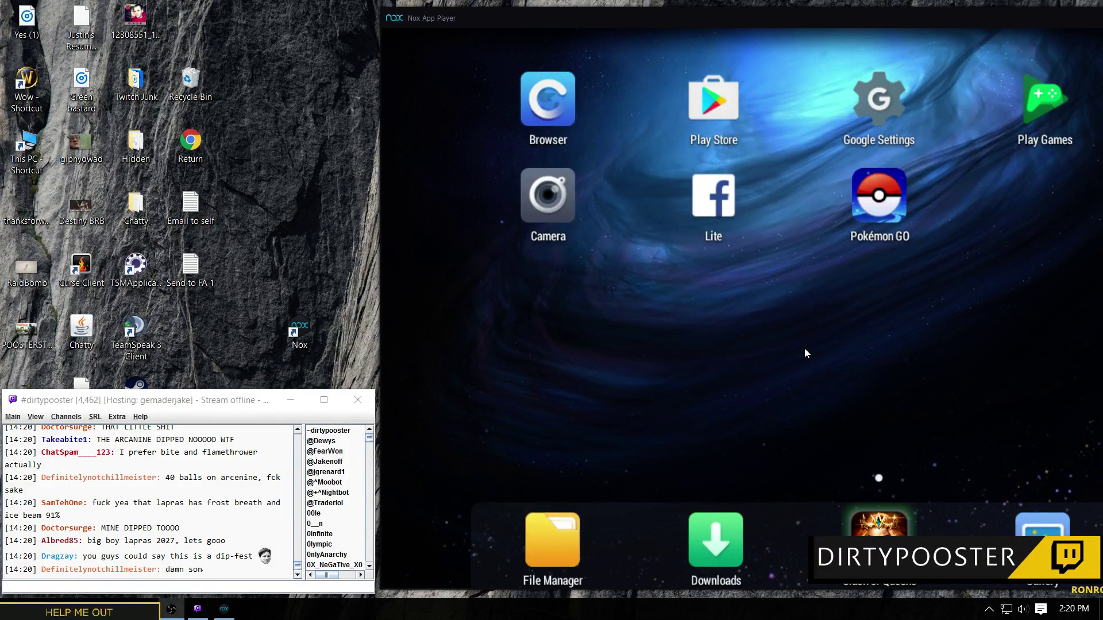
Step: View the sign-in form for adding an existing Google account in the Android settings, and return to the home screen
drag(717, 25, 407, 2)
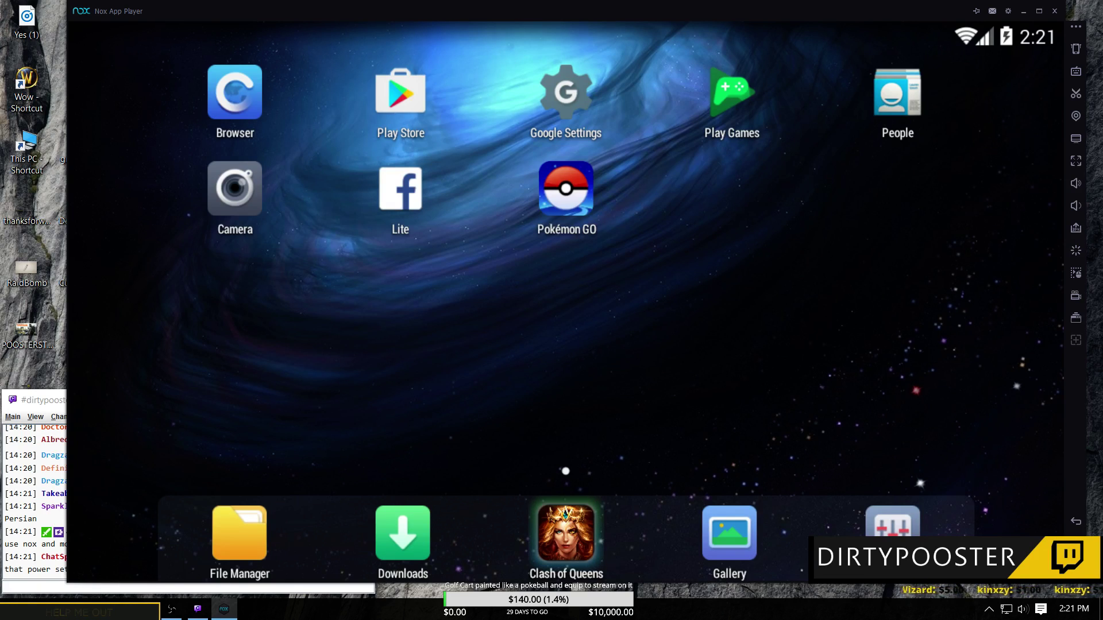
click(892, 546)
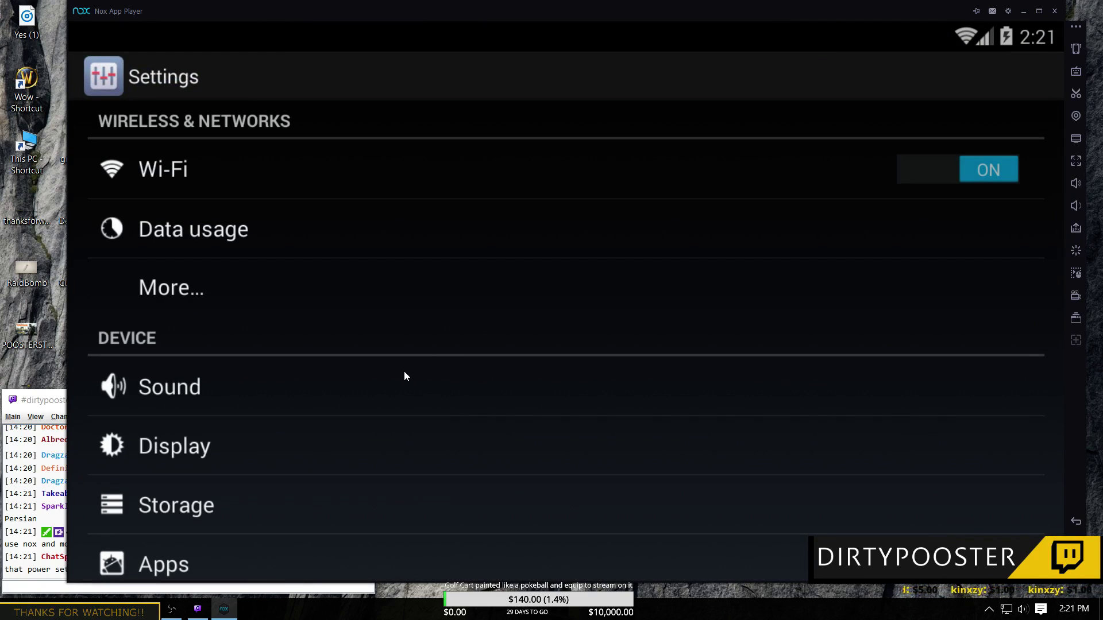
scroll(425, 385, down, 3)
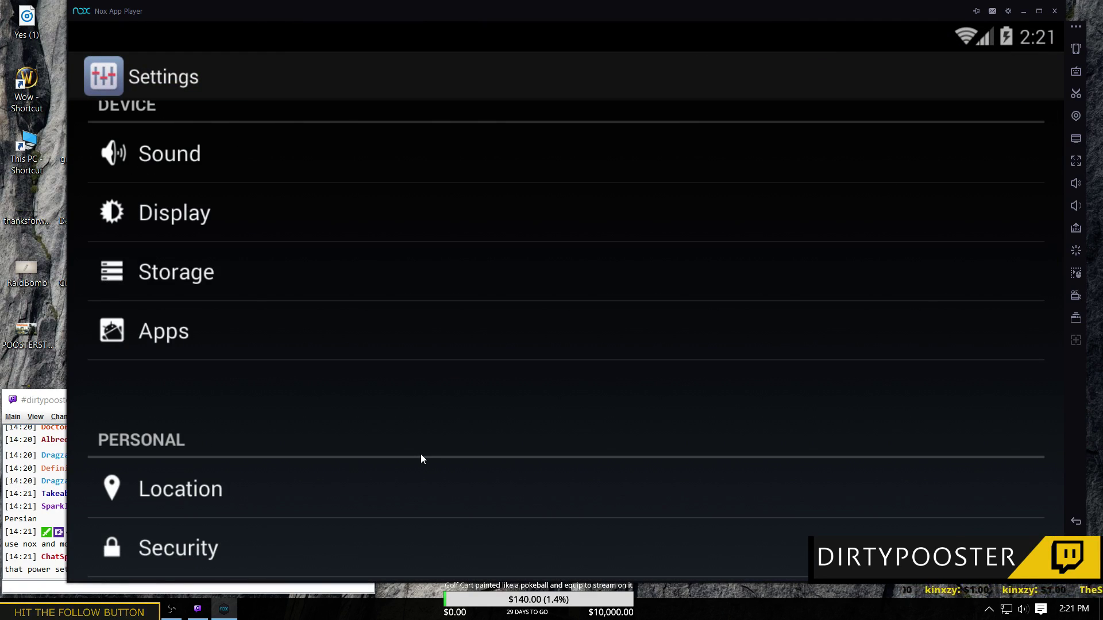
scroll(421, 457, down, 4)
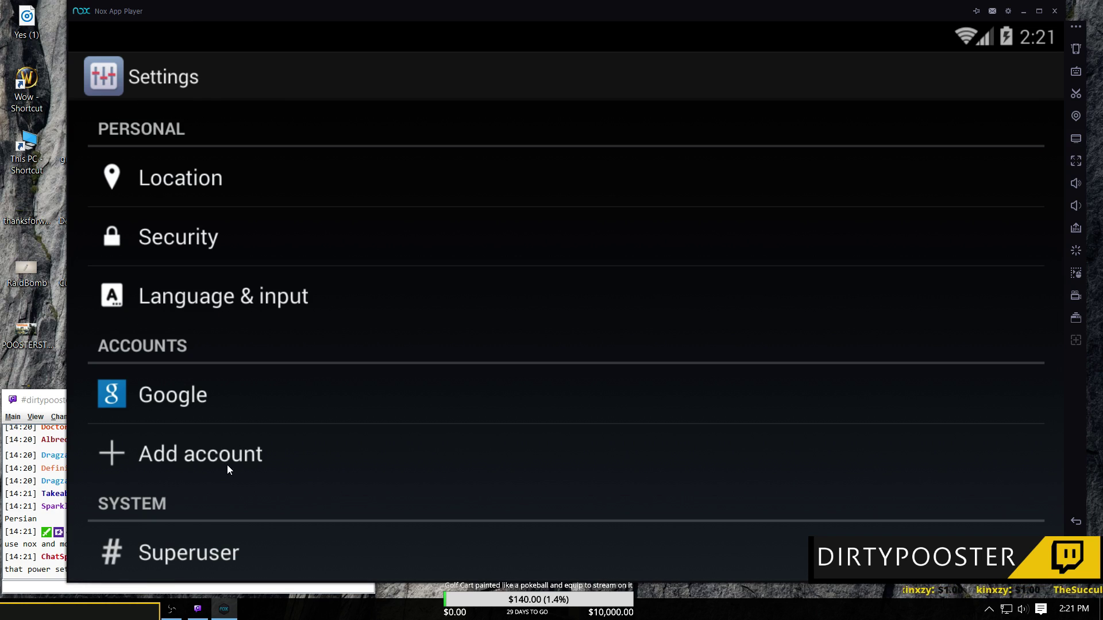
click(258, 478)
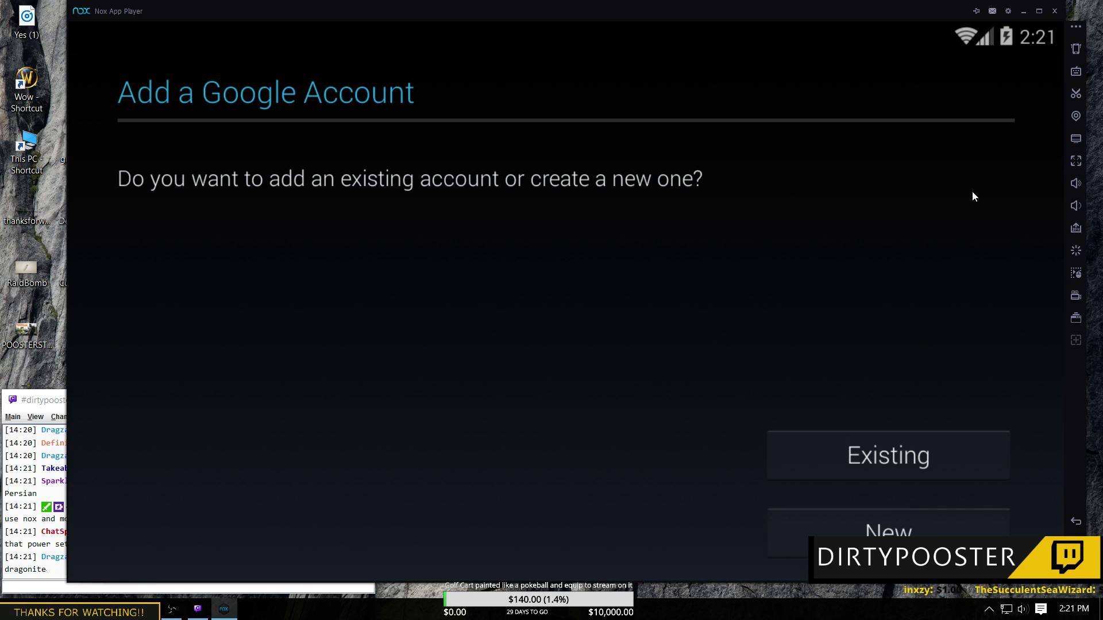
click(942, 448)
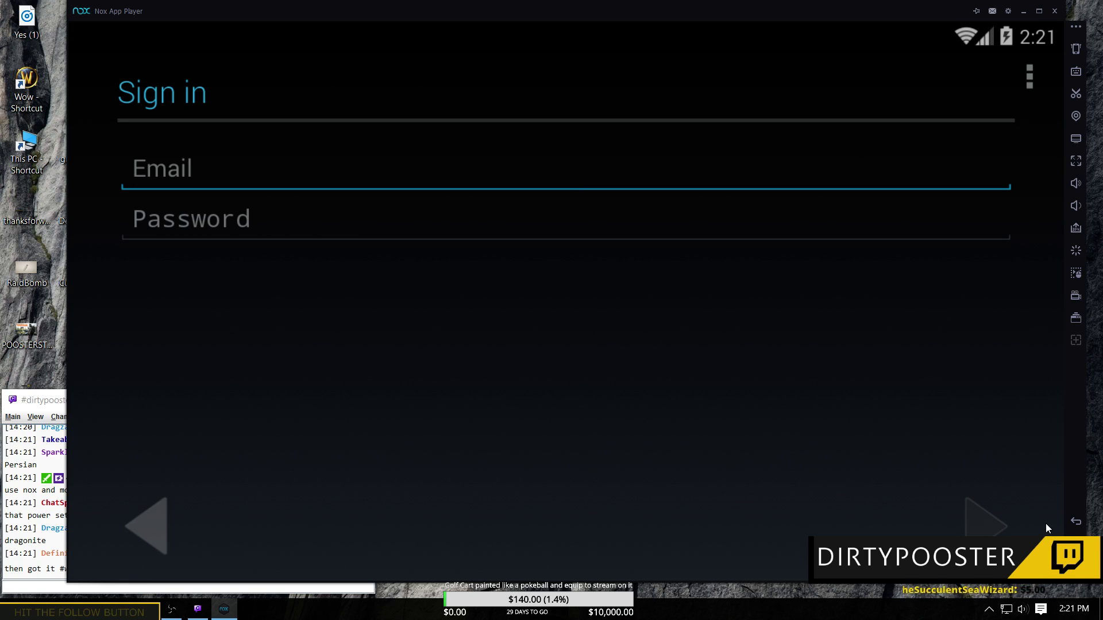
click(1070, 524)
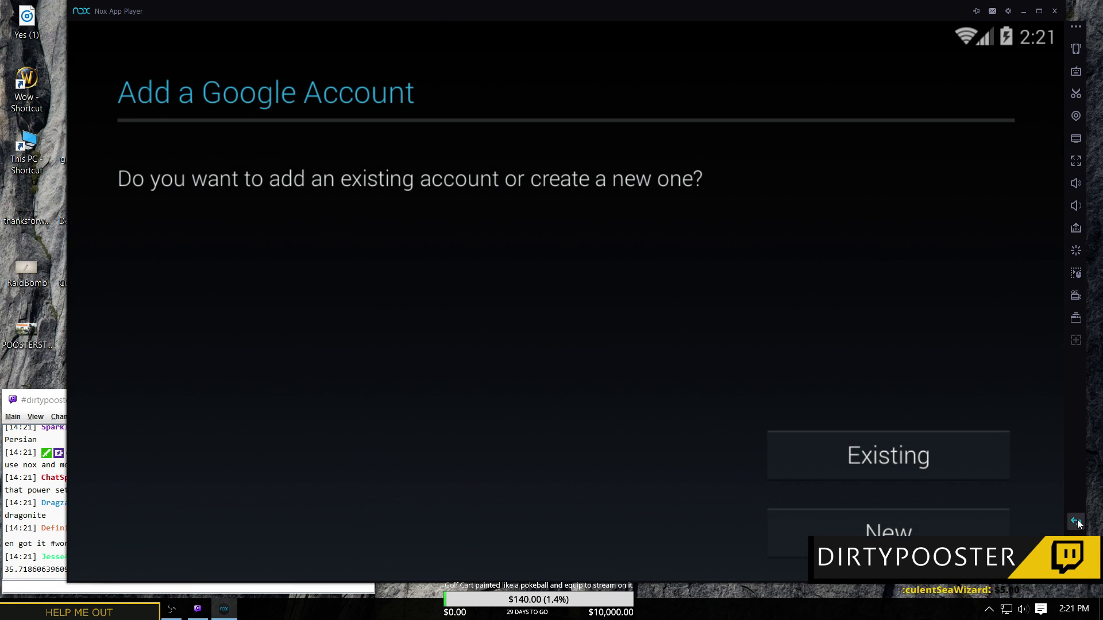
click(1070, 524)
click(1074, 523)
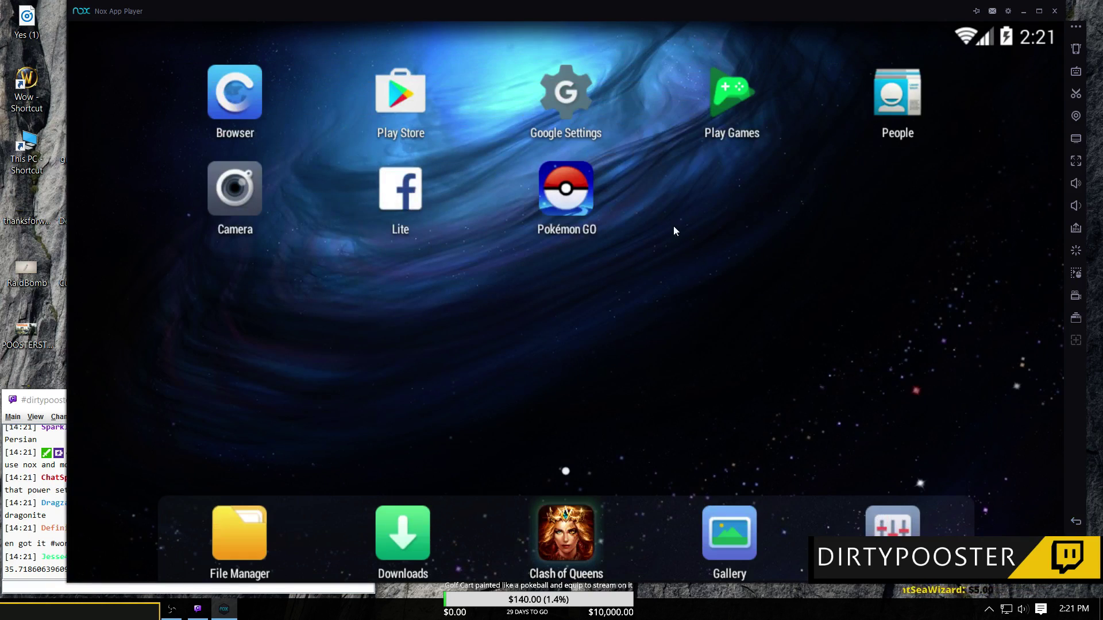
Step: Launch Pokémon GO and move the emulator window to the middle of the desktop
click(575, 214)
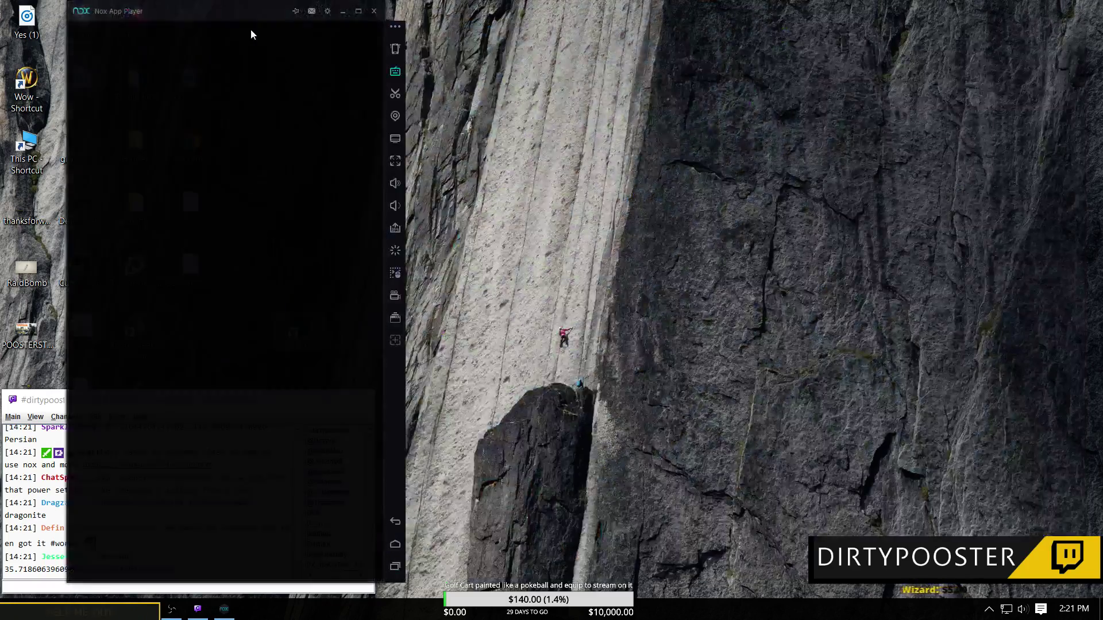
drag(251, 29, 556, 32)
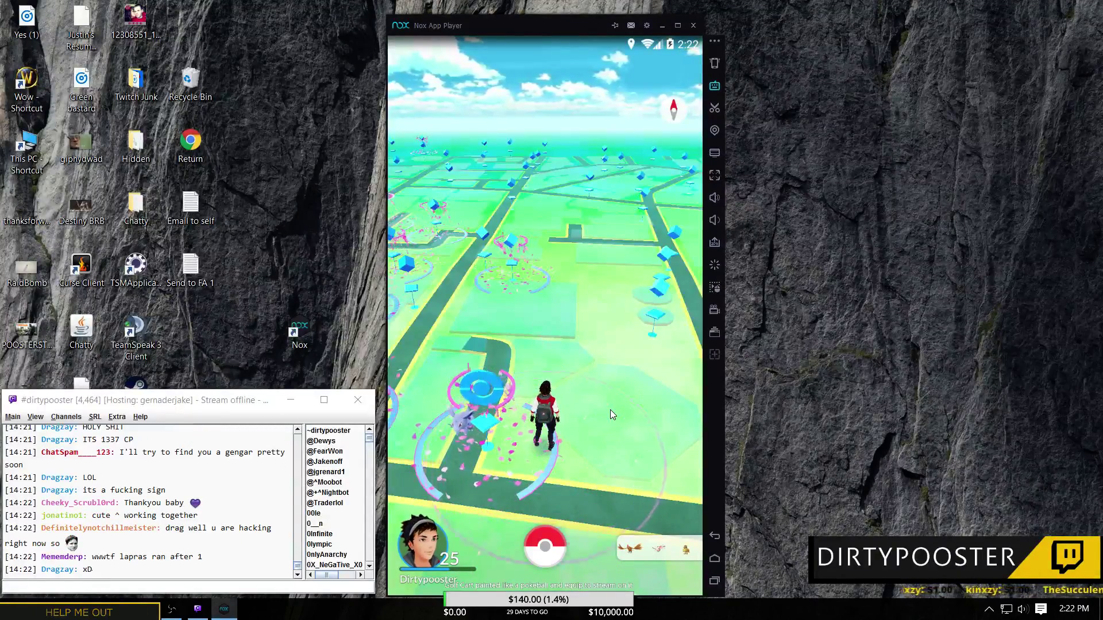
Step: View the settings page of Pokémon GO and return to the game map
click(545, 546)
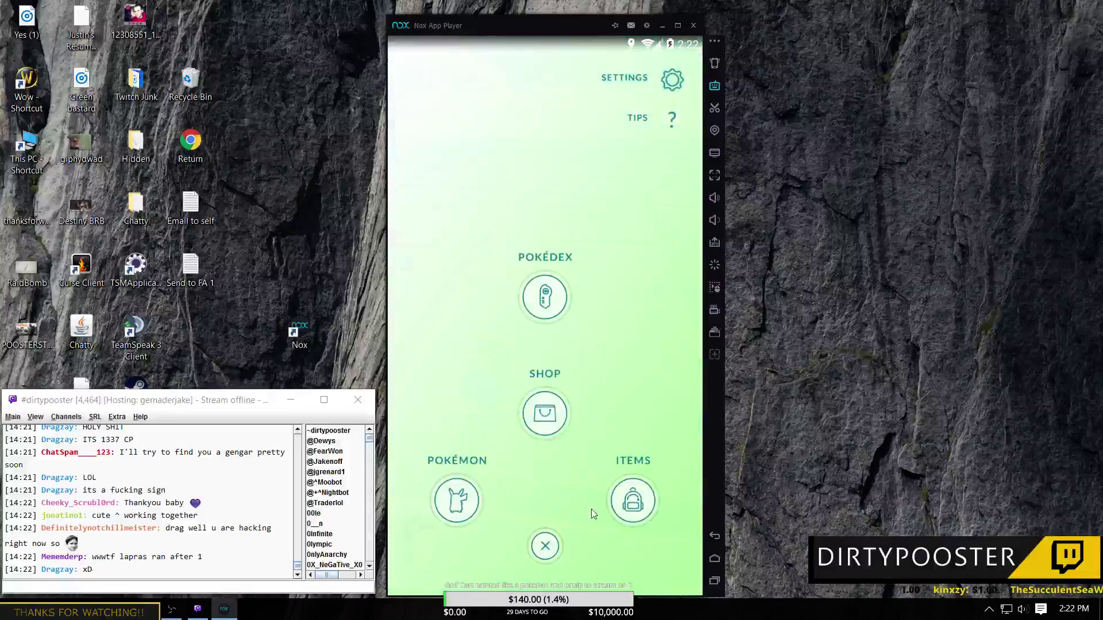
click(673, 80)
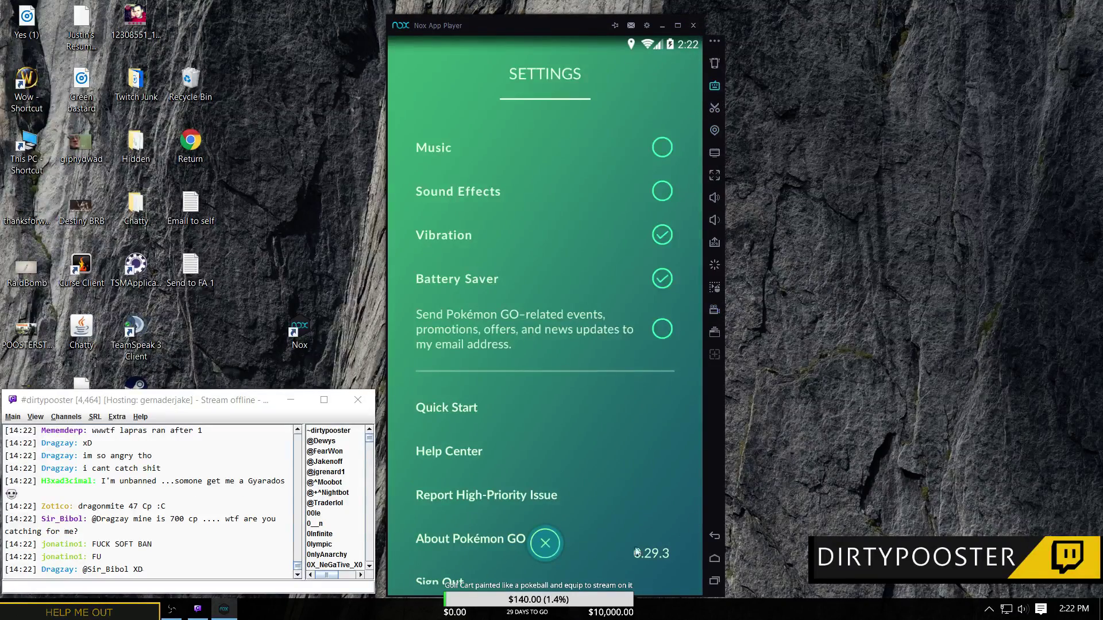
click(543, 544)
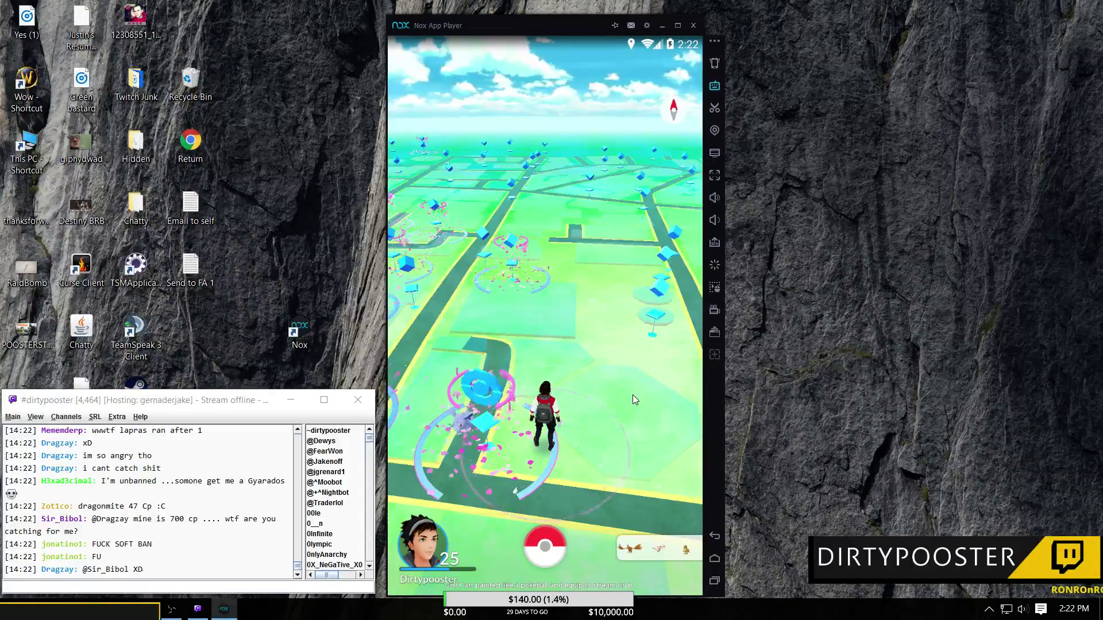
Step: Toggle the emulator's keyboard control off and back on while on the game map
click(582, 331)
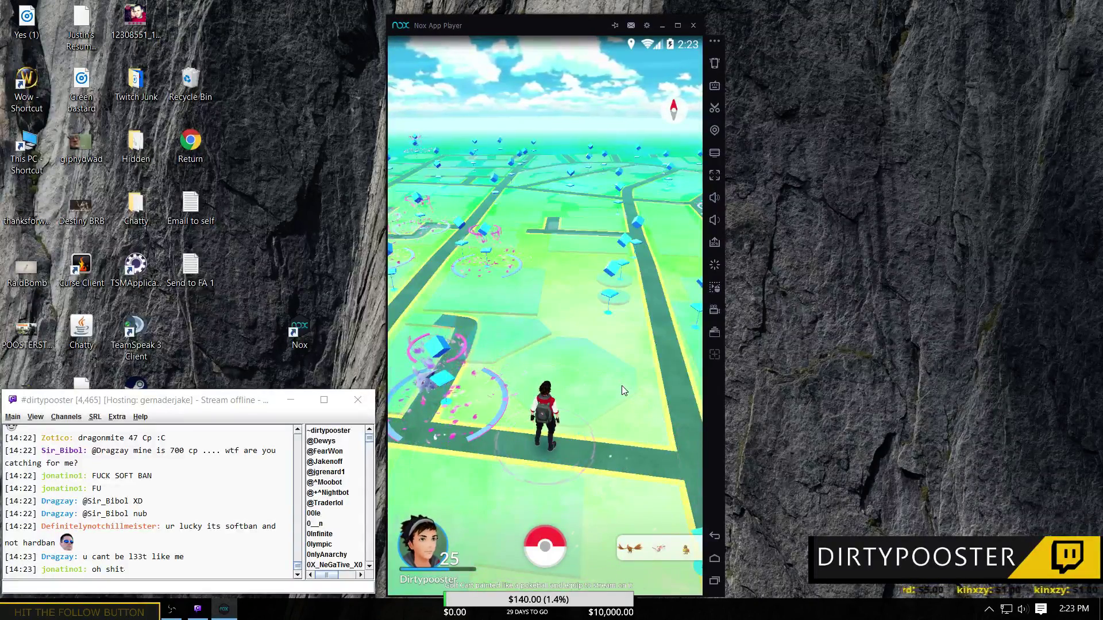
key(ctrl+1)
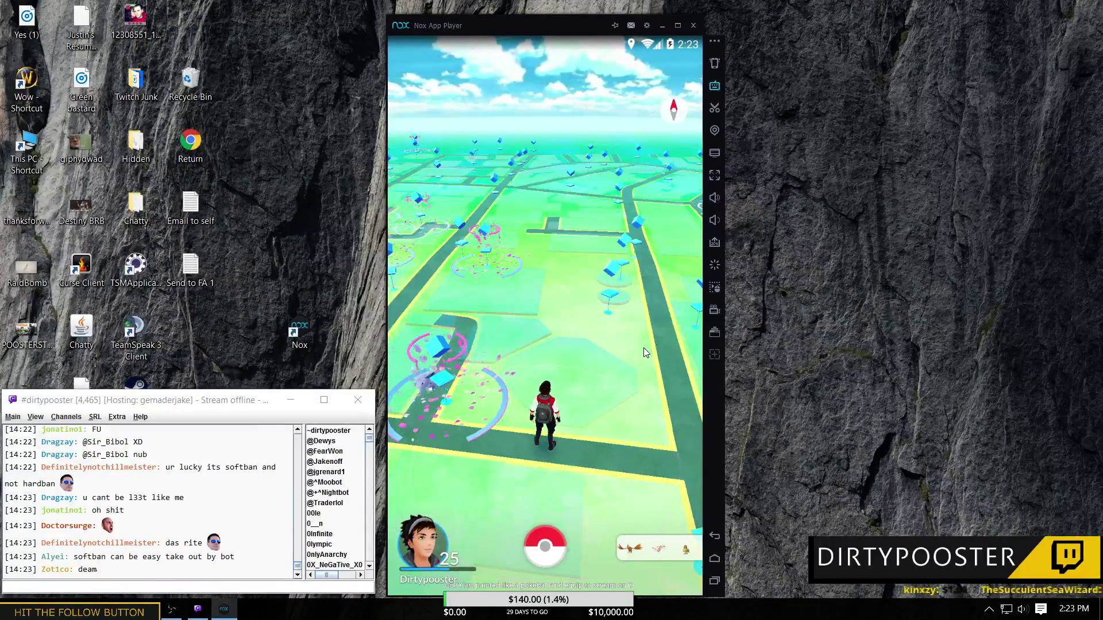
key(ctrl+1)
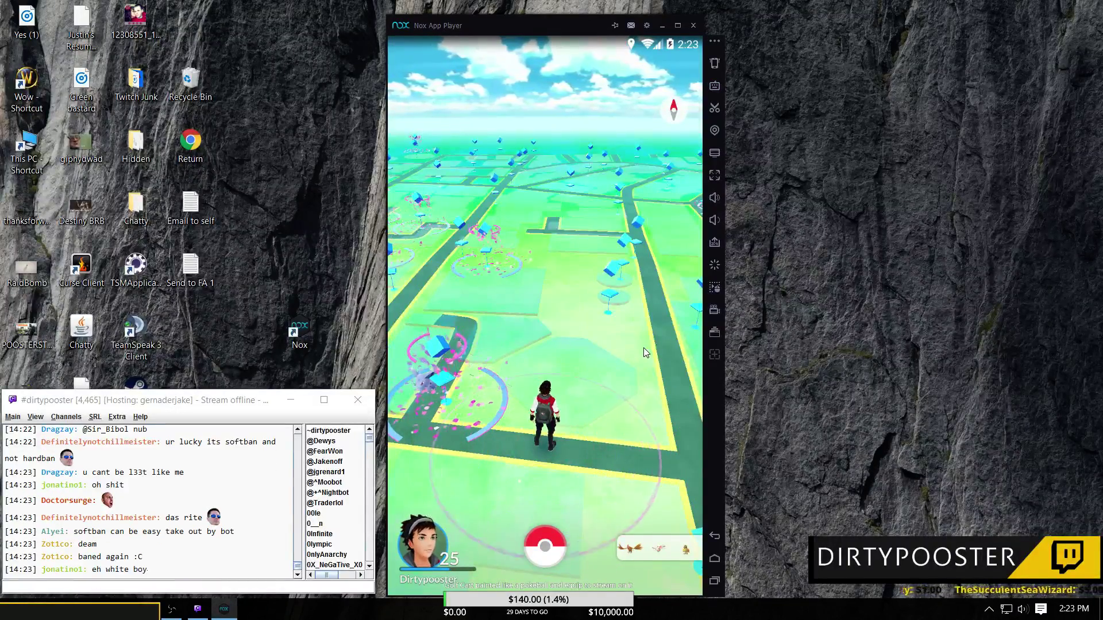
key(ctrl+1)
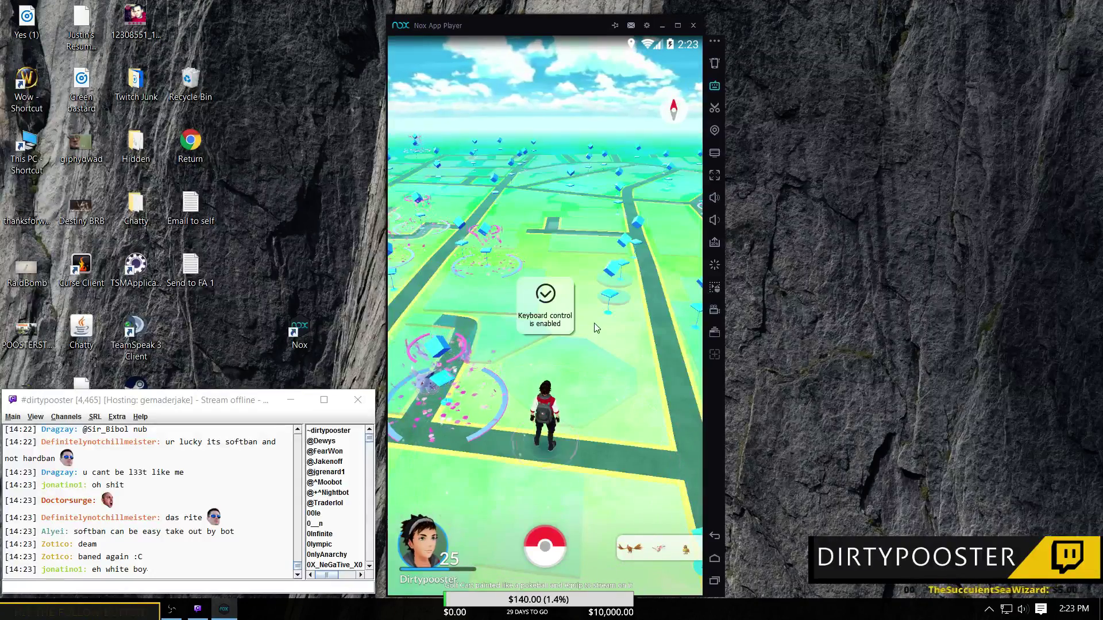
click(595, 357)
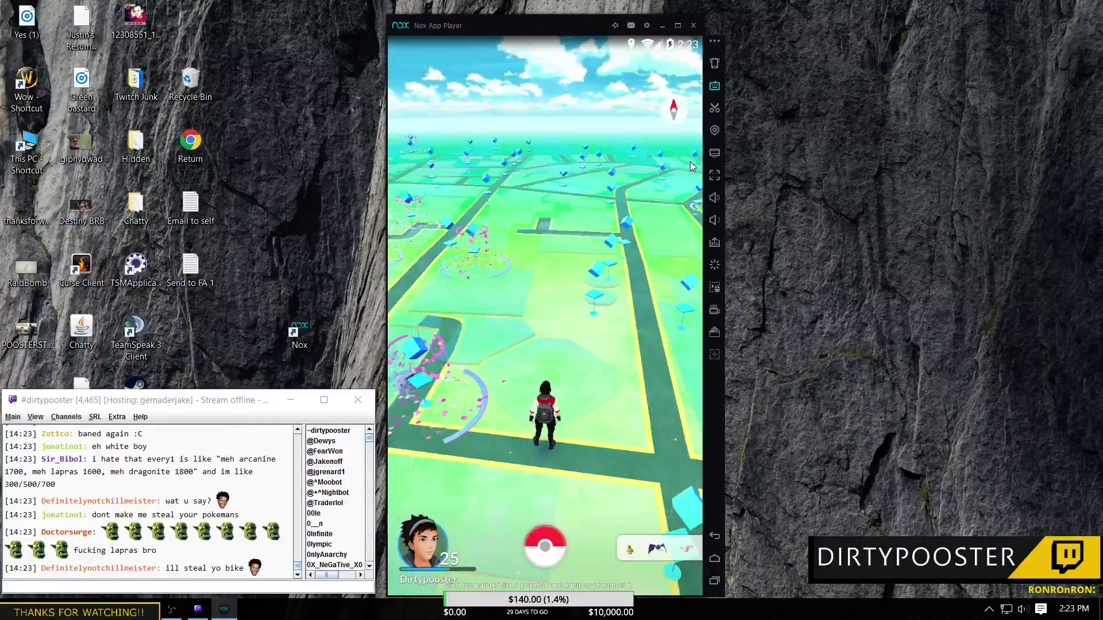
Step: Try placing a WASD direction control on the map in the keyboard mapping editor, remove it, and close the editor without saving
click(714, 85)
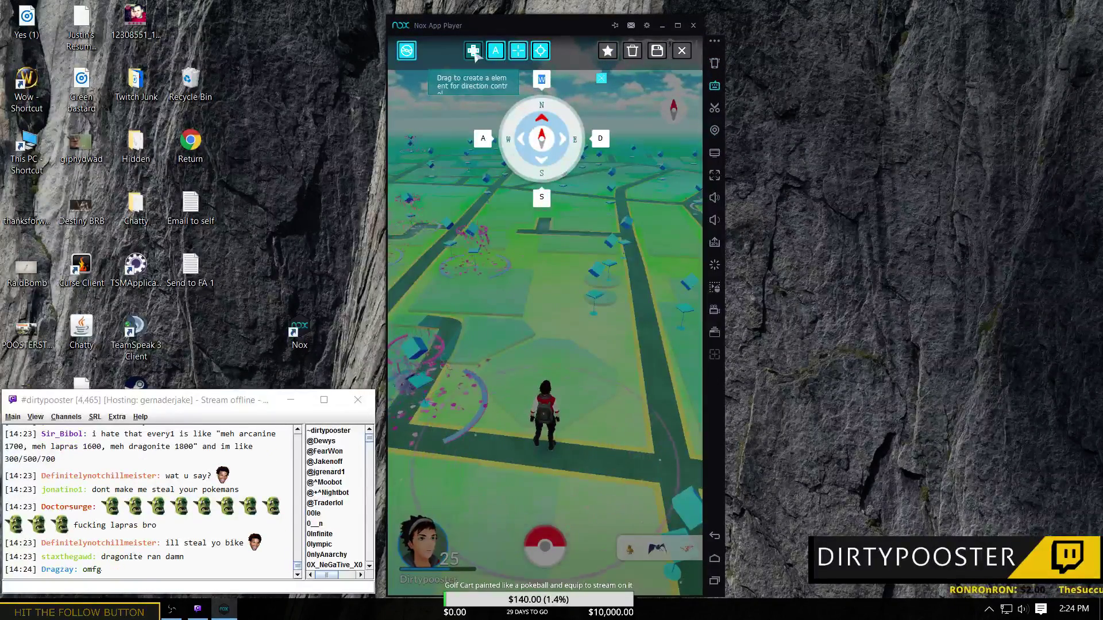
drag(480, 55, 528, 228)
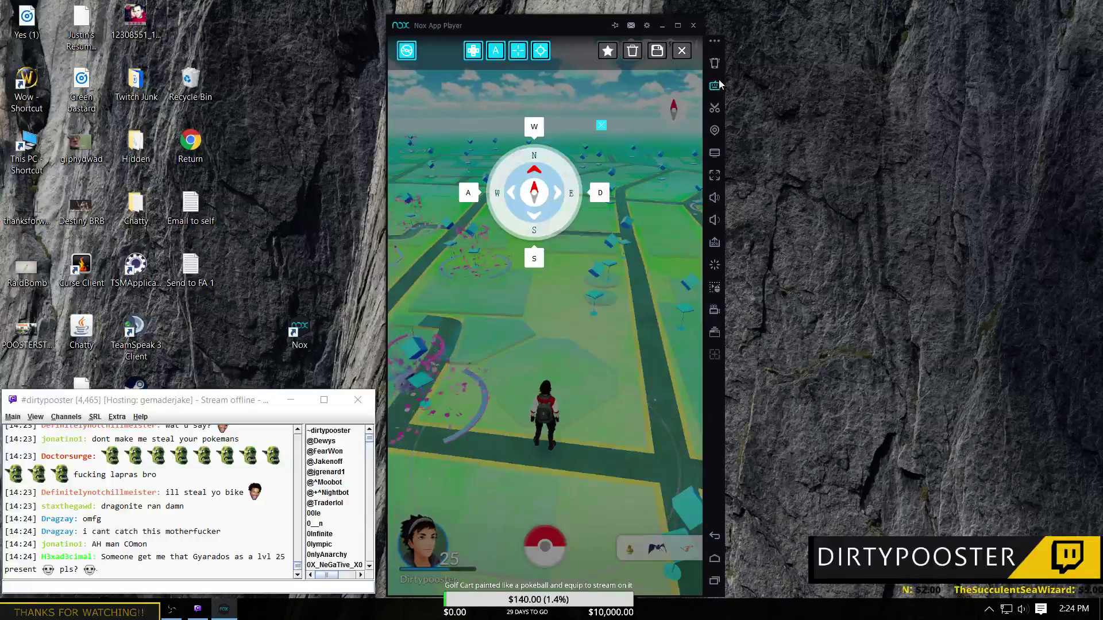
drag(549, 202, 572, 185)
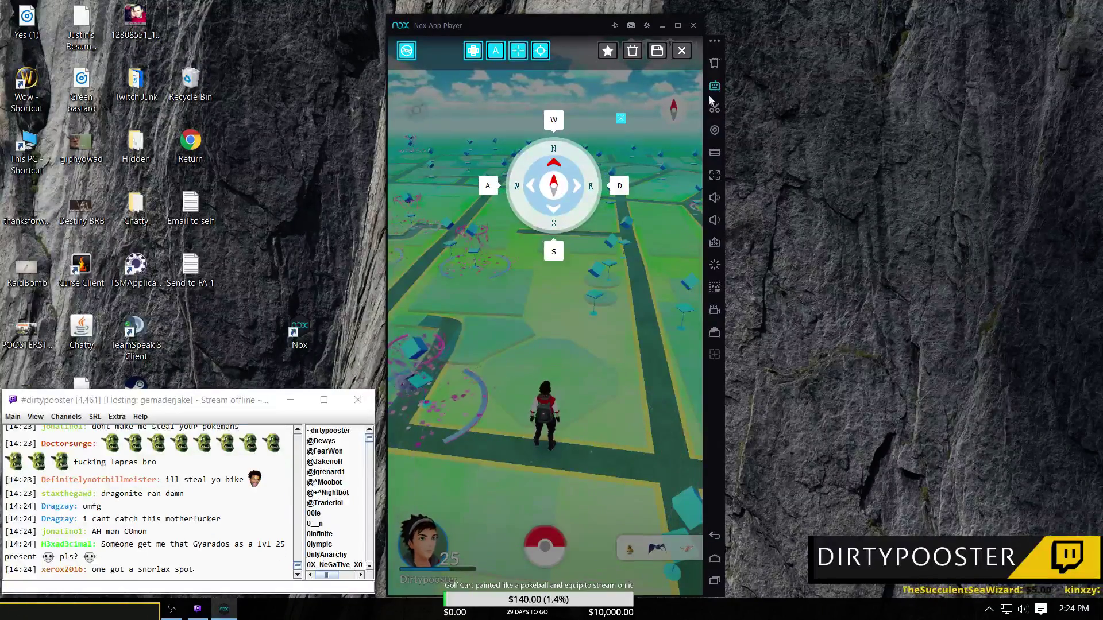
click(621, 118)
click(681, 51)
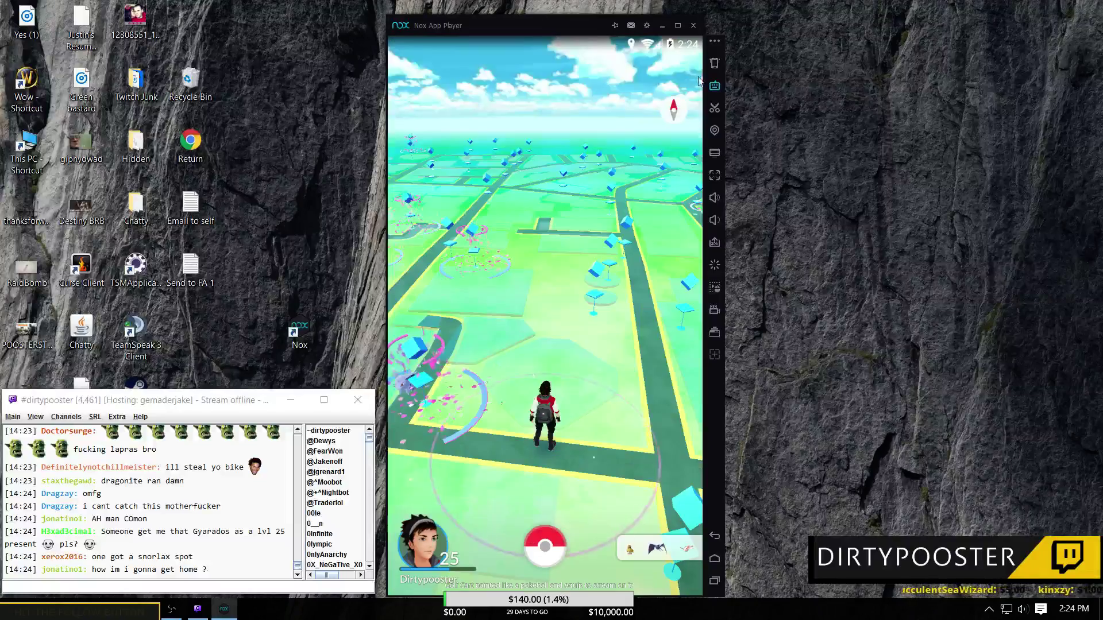
Step: Save the existing WASD direction control mapping with its overlay opacity set to 0%
click(714, 86)
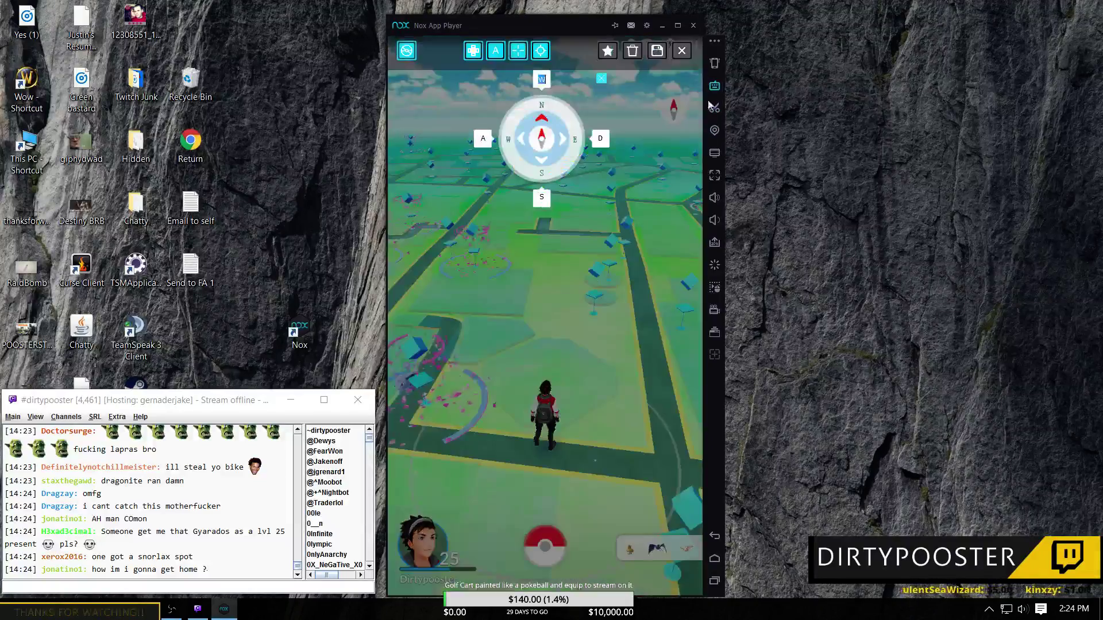
click(657, 55)
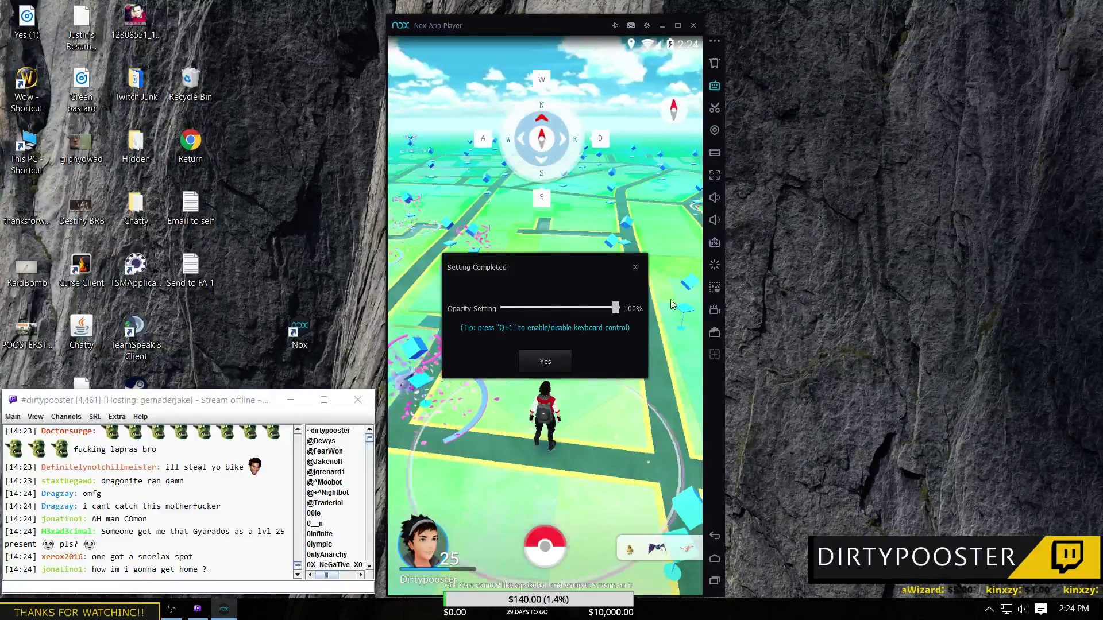
click(561, 309)
click(562, 310)
click(562, 310)
click(553, 308)
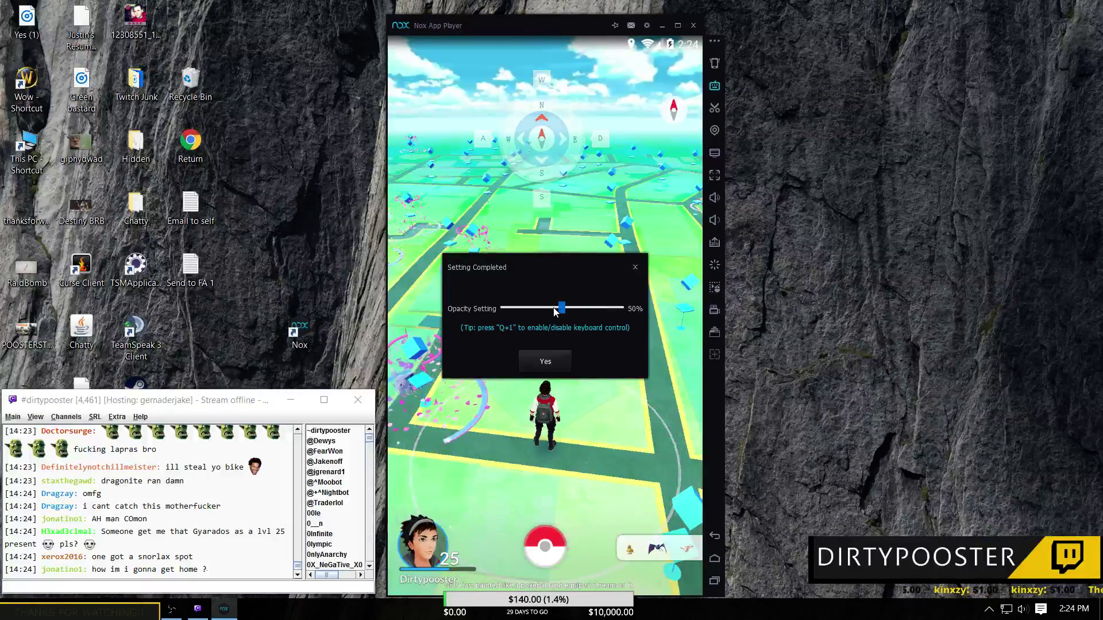
drag(566, 309, 497, 315)
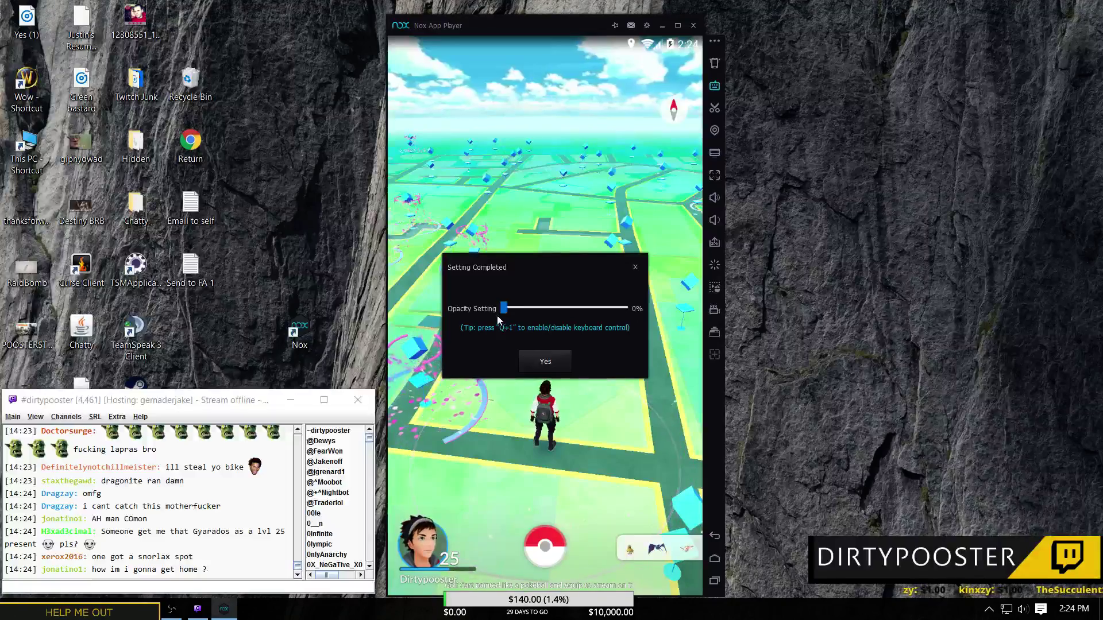
click(545, 362)
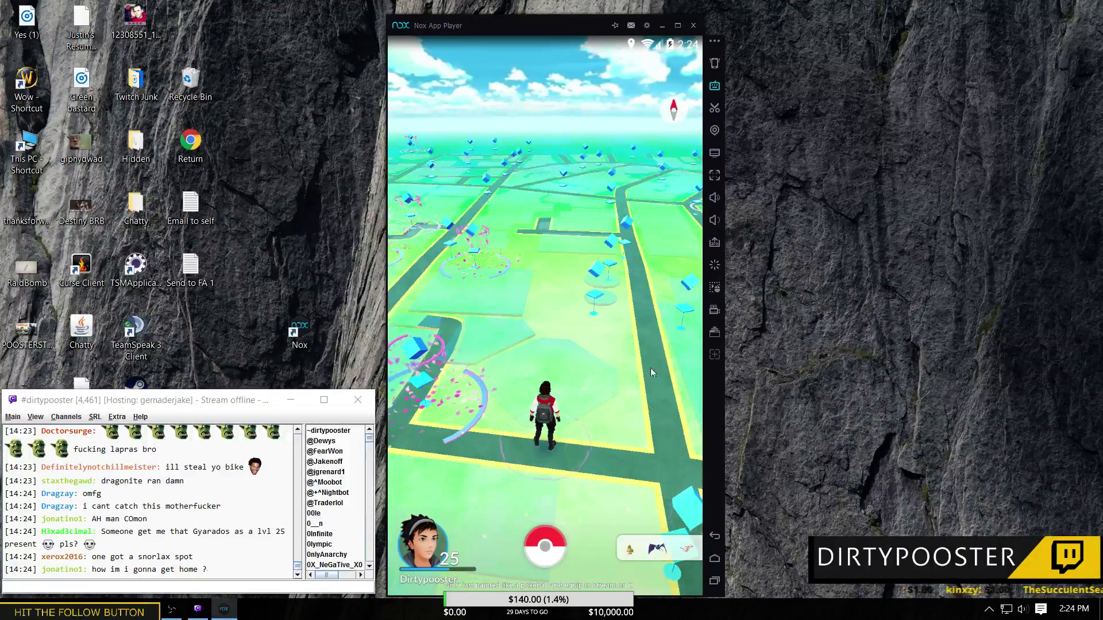
Step: Reopen the keyboard mapping editor and save the mapping again, keeping the opacity at 0%
click(715, 86)
click(610, 47)
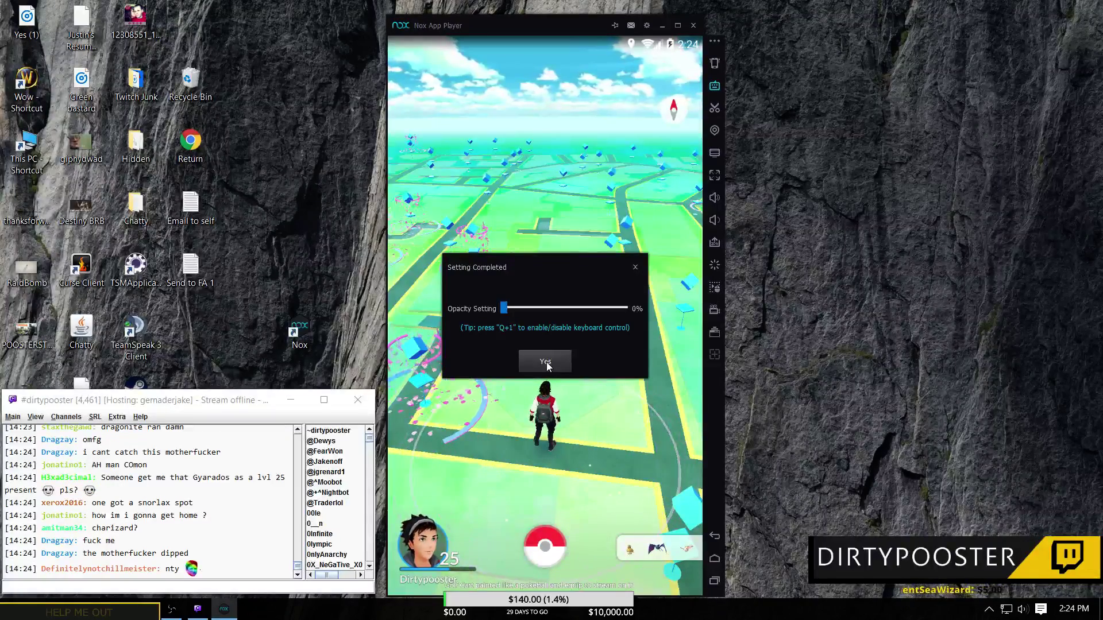
click(546, 363)
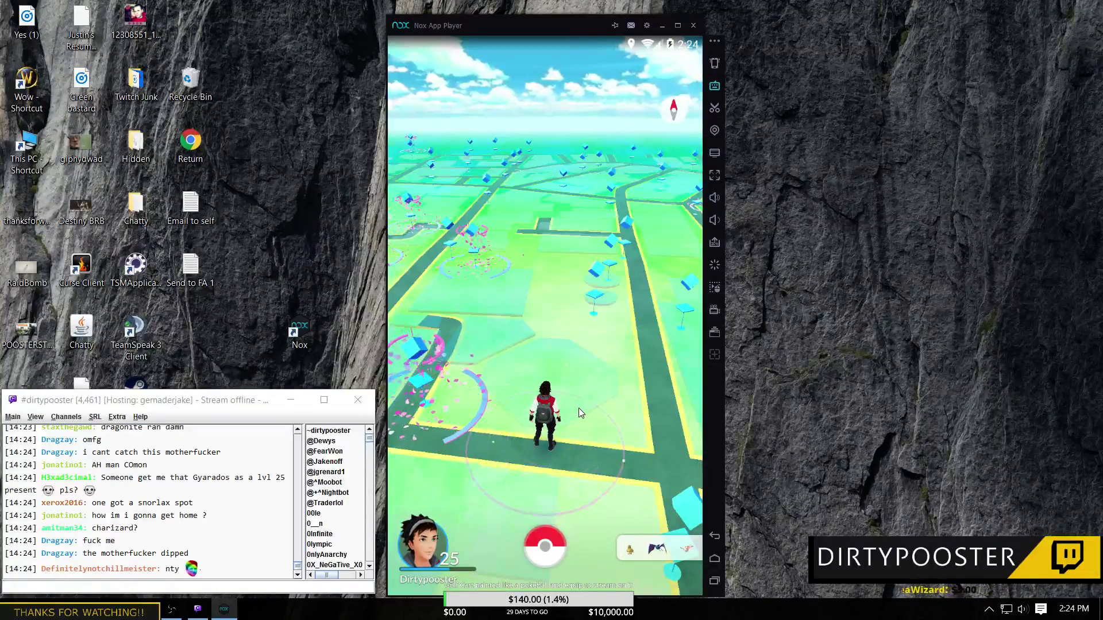